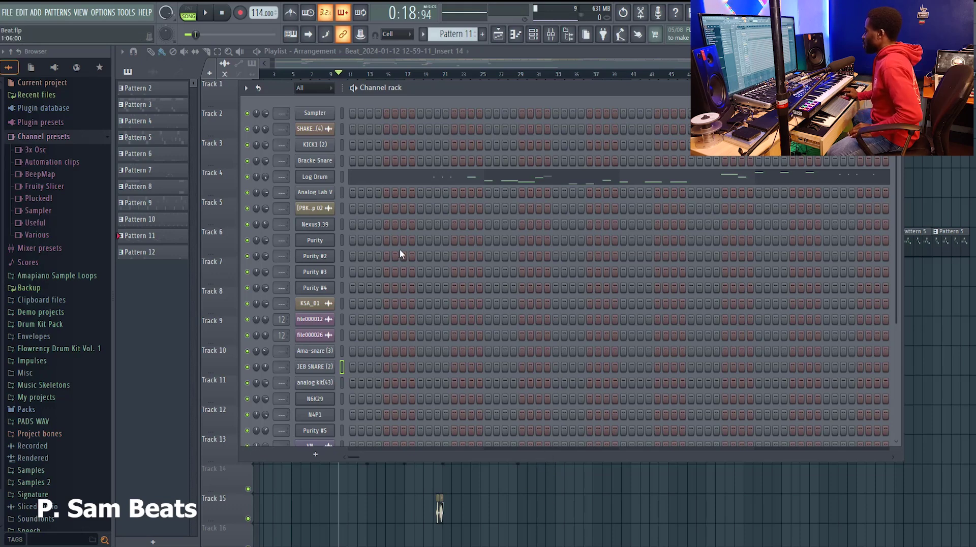
# Move the channel rack aside to reveal Track 1's clips, then play the beat from bar 9 and stop
pyautogui.scroll(-3, 520, 197)
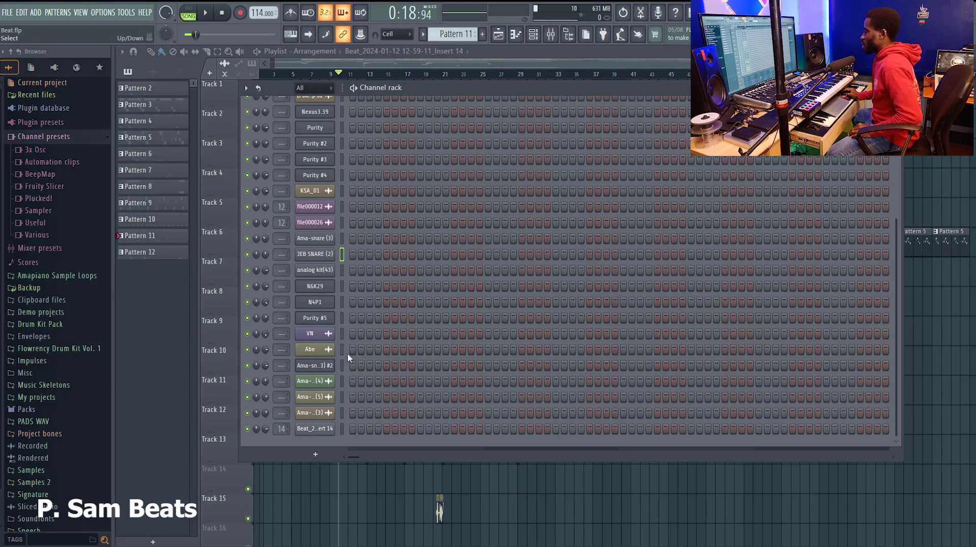
pyautogui.scroll(5, 380, 321)
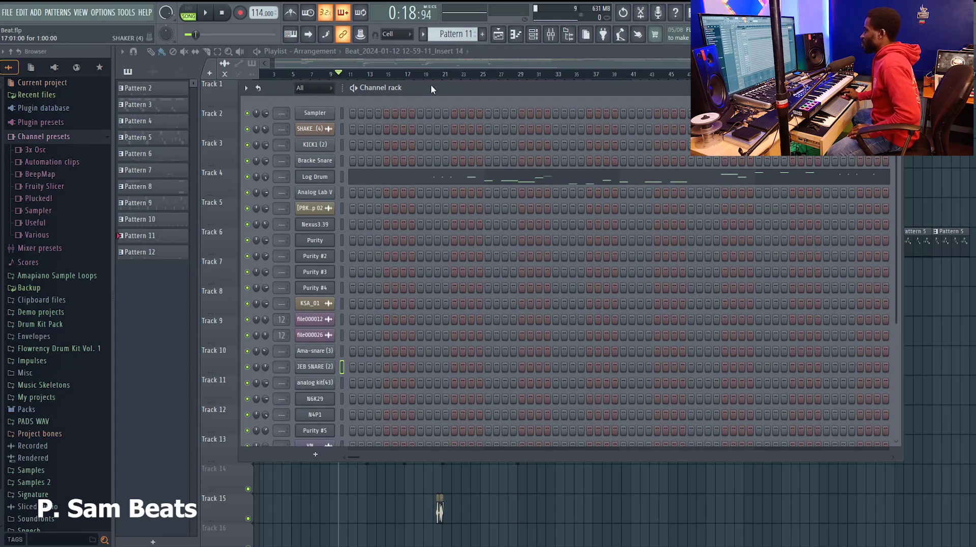
pyautogui.moveTo(467, 89); pyautogui.dragTo(459, 118)
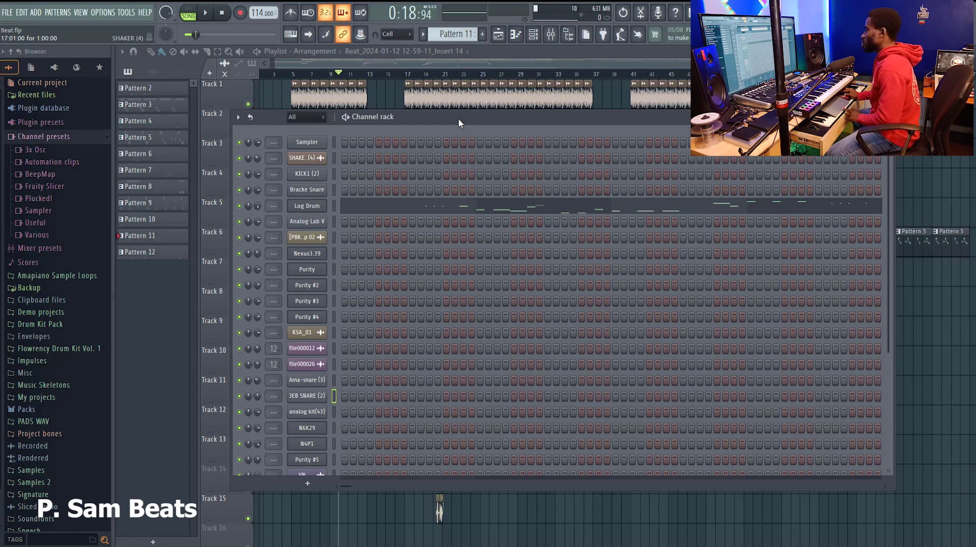
pyautogui.press('space')
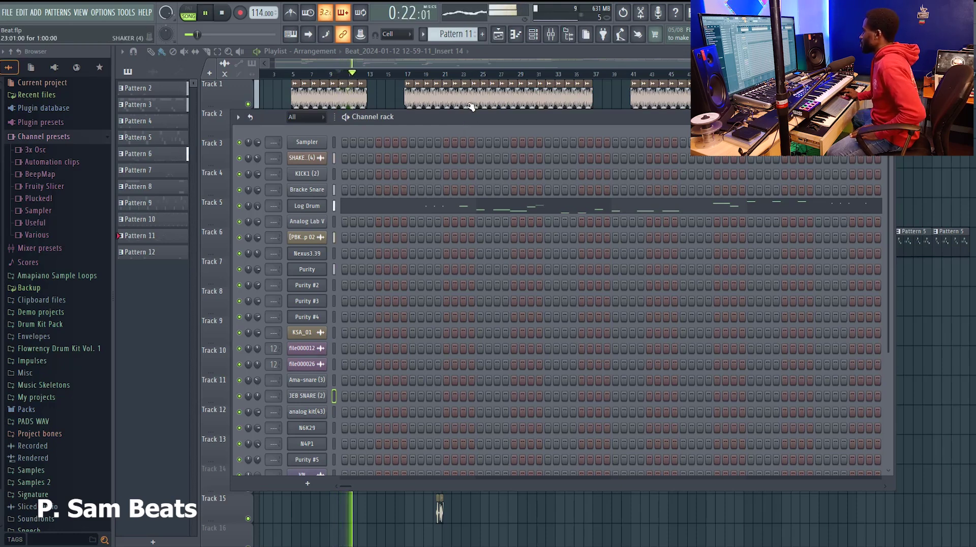
pyautogui.moveTo(467, 117); pyautogui.dragTo(465, 99)
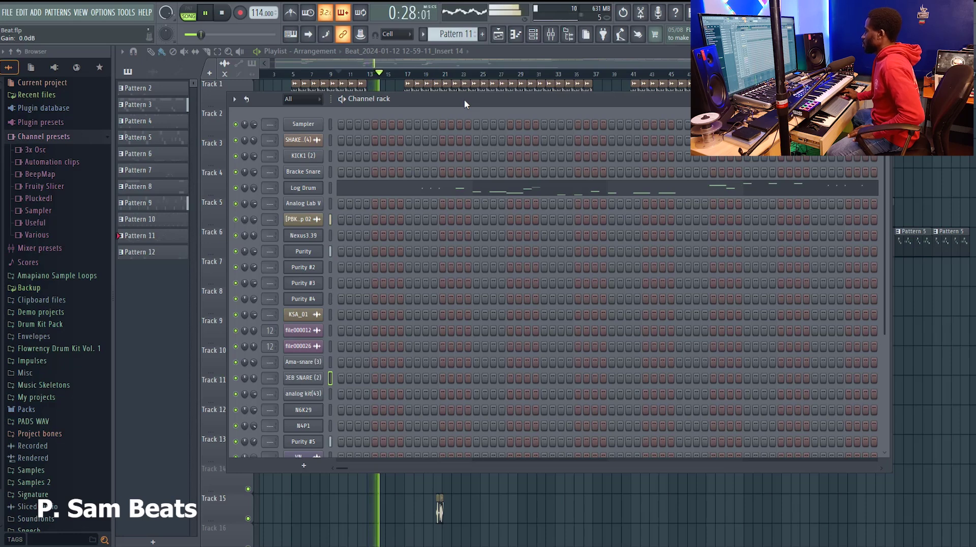
pyautogui.press('space')
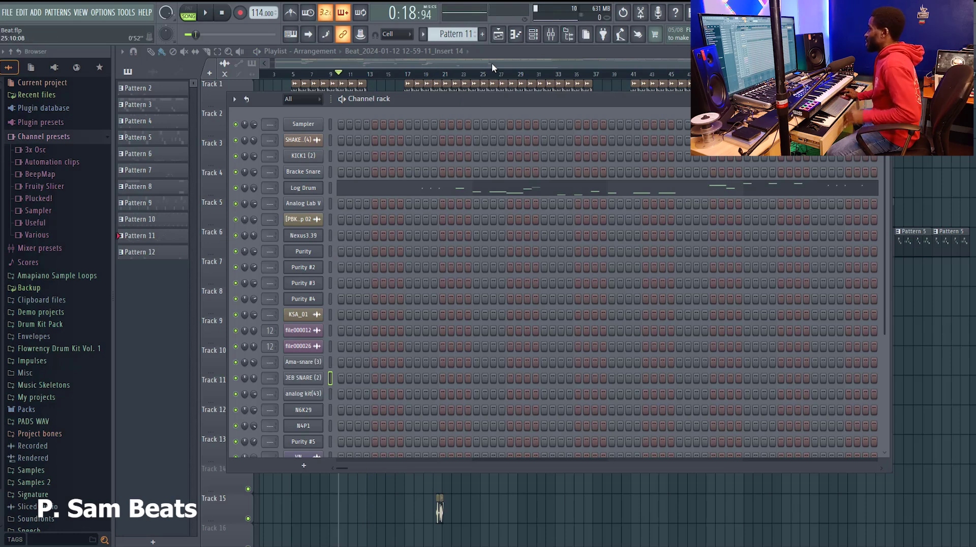
# Open the mixer and play the beat, selecting the Master track to watch its levels
pyautogui.click(551, 34)
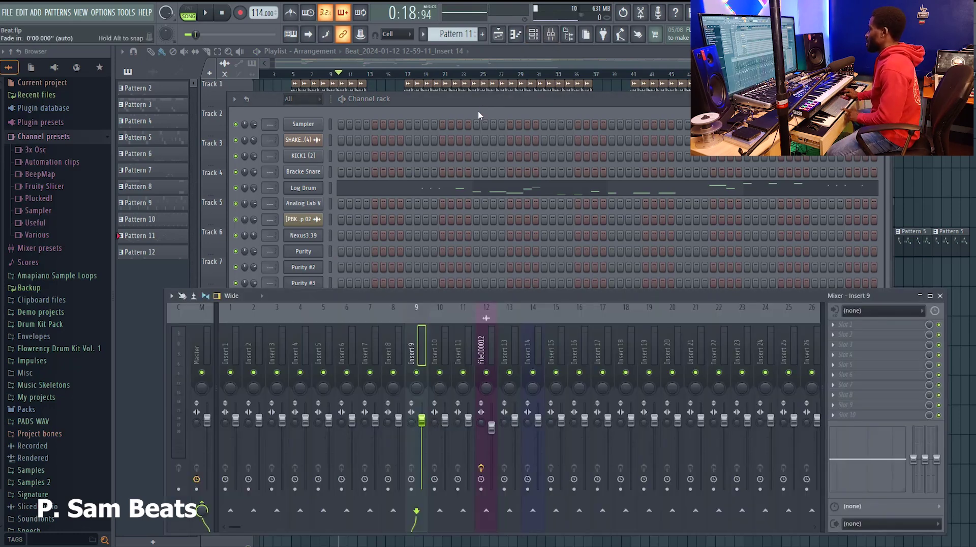
pyautogui.press('space')
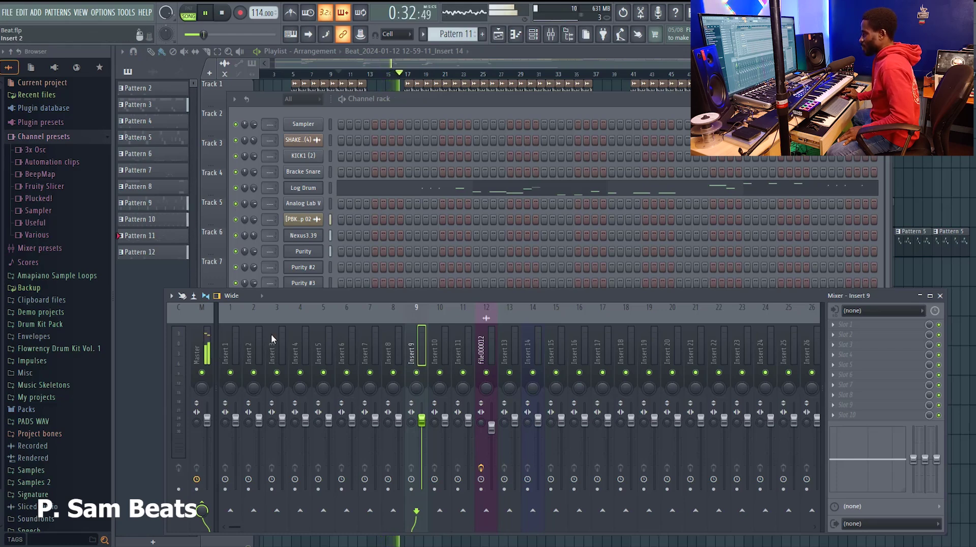
pyautogui.moveTo(376, 296); pyautogui.dragTo(413, 202)
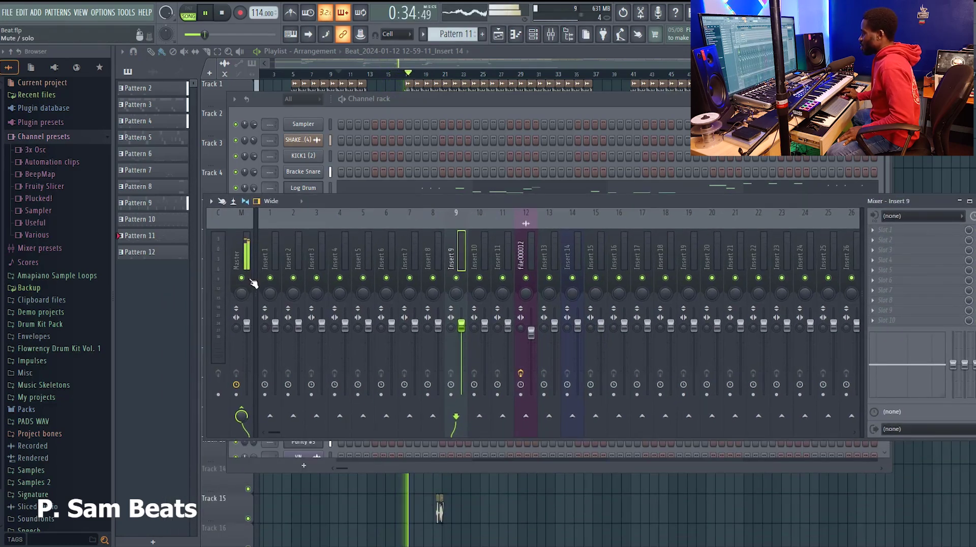
pyautogui.click(246, 259)
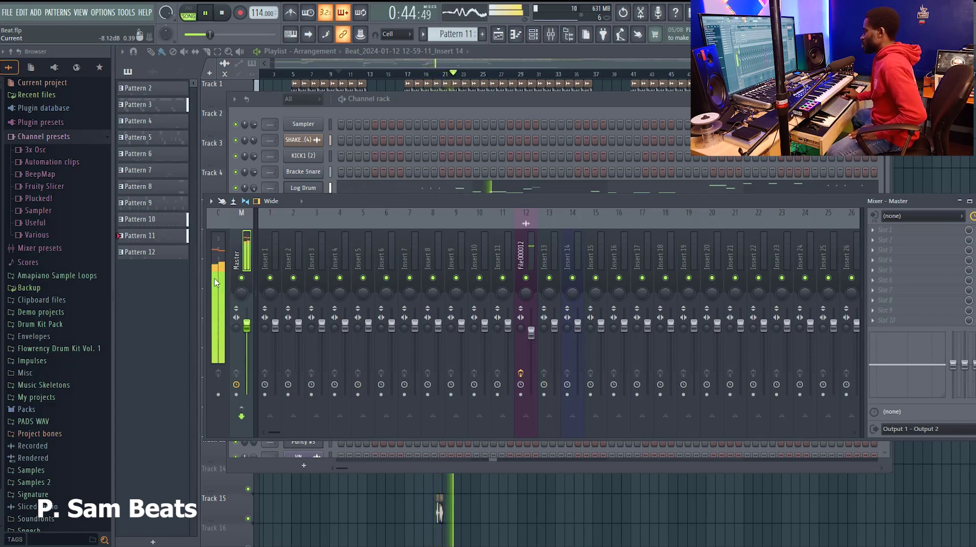
pyautogui.press('space')
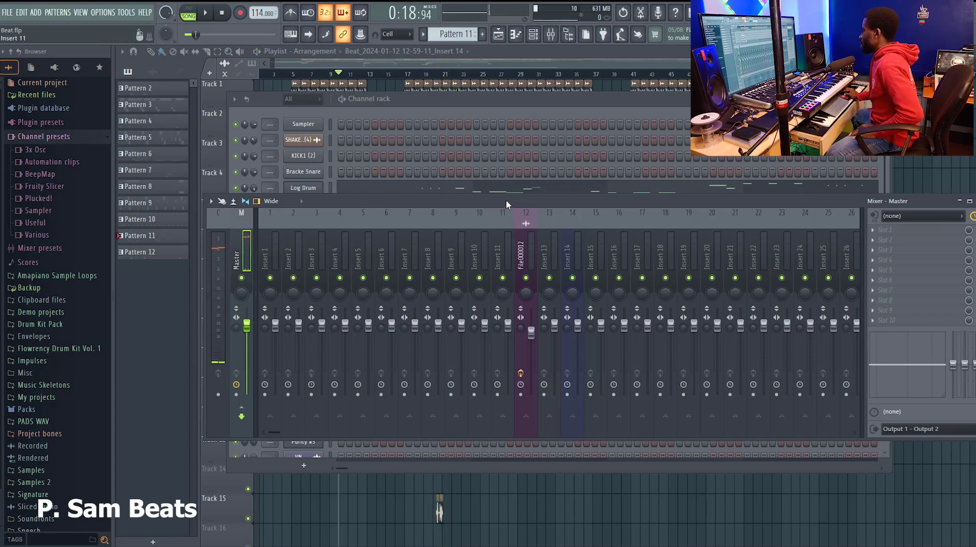
pyautogui.moveTo(505, 199); pyautogui.dragTo(462, 248)
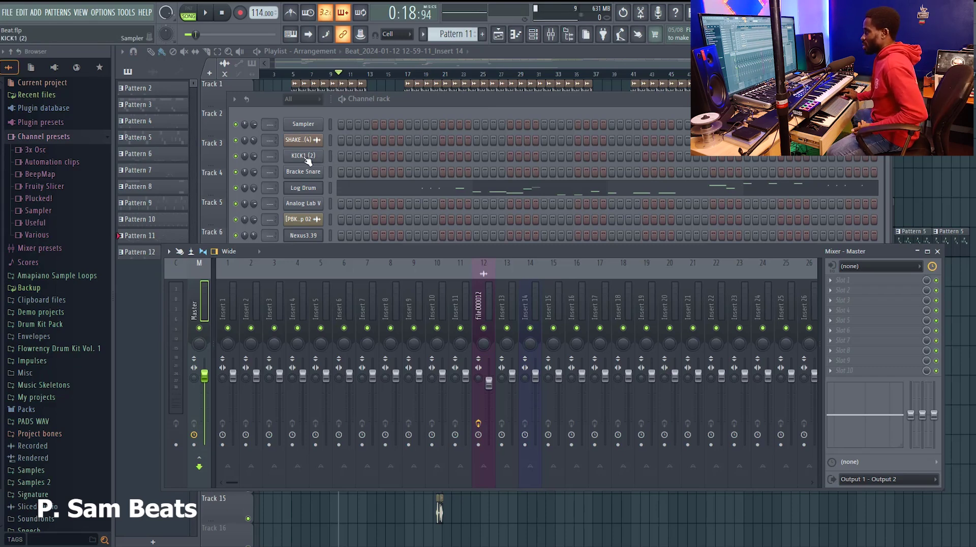
# Select all channels in the channel rack, then reopen the mixer and position it over the rack
pyautogui.click(329, 139)
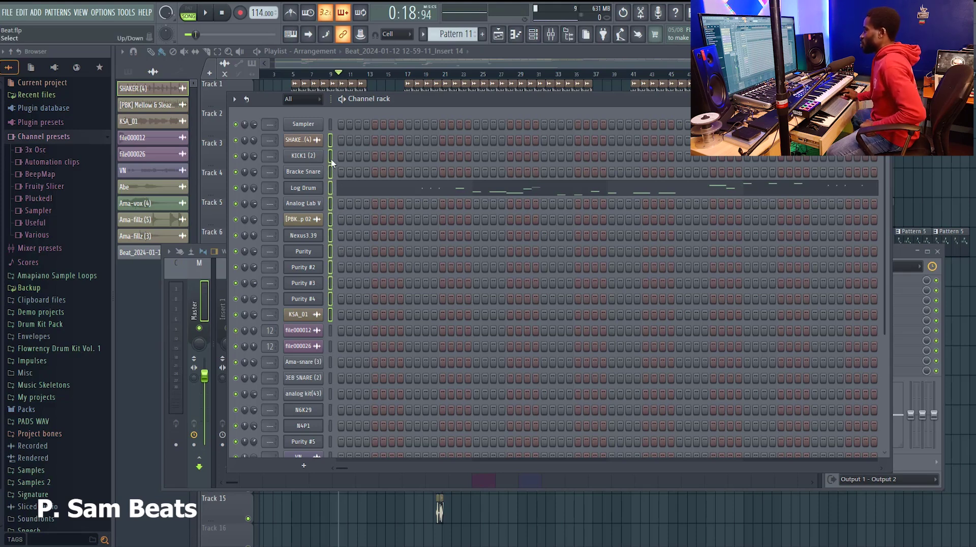
pyautogui.click(550, 34)
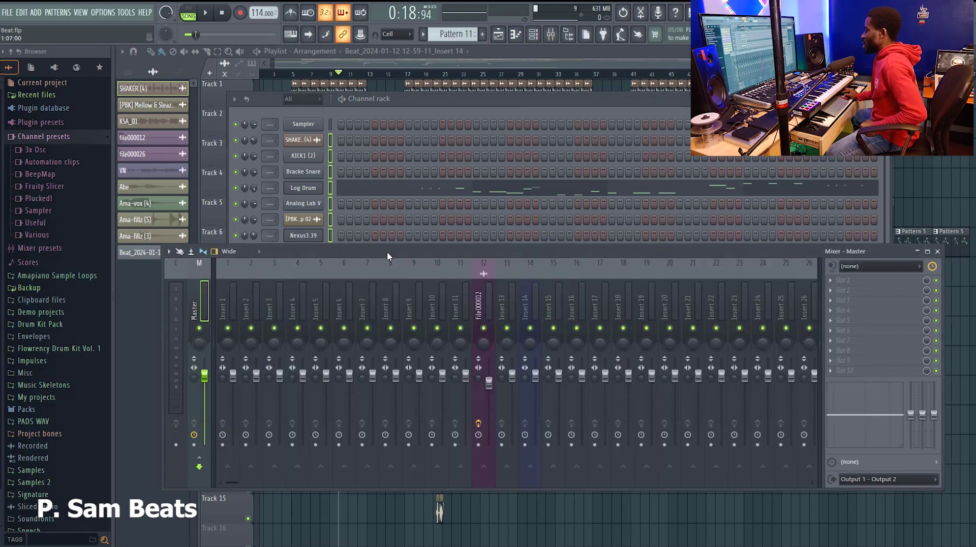
pyautogui.moveTo(387, 251); pyautogui.dragTo(437, 216)
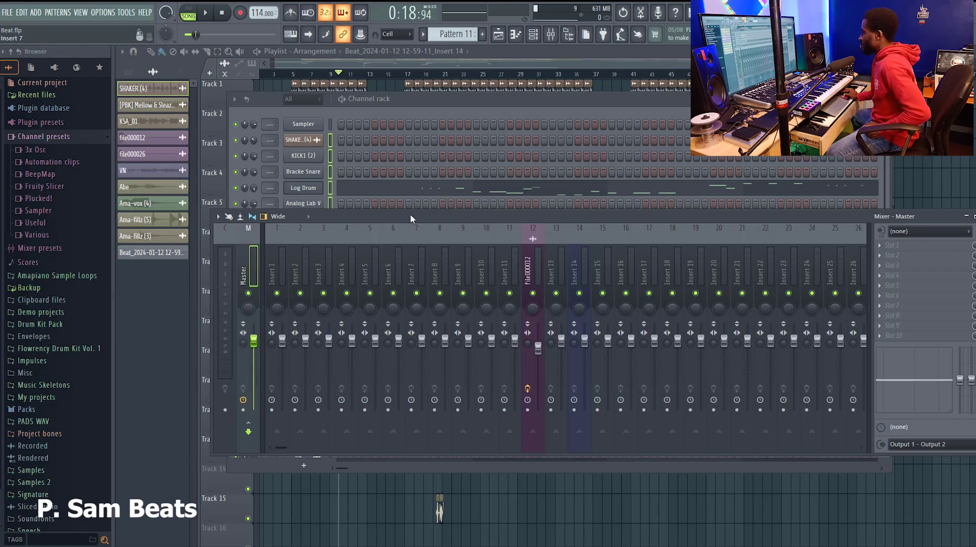
pyautogui.moveTo(410, 211); pyautogui.dragTo(516, 378)
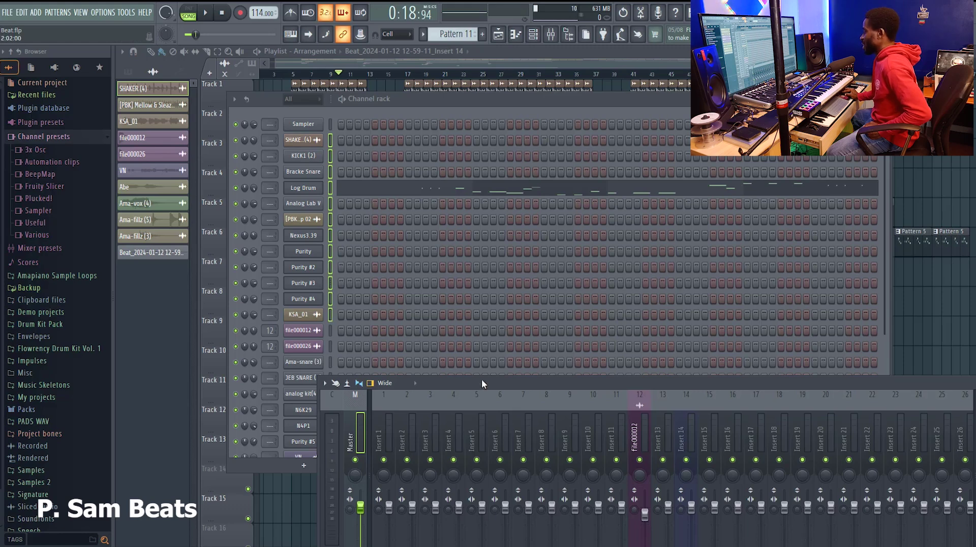
pyautogui.moveTo(477, 377); pyautogui.dragTo(425, 221)
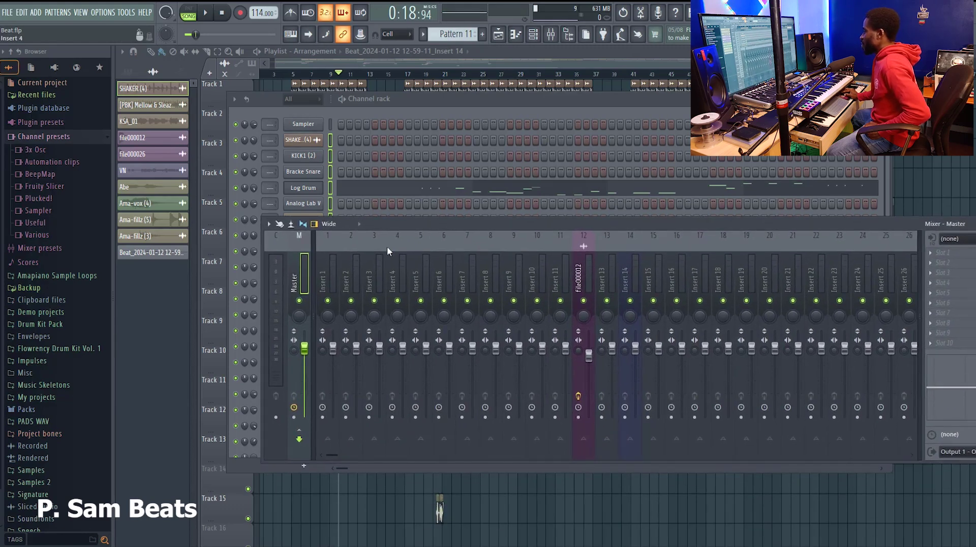
# From Insert 1's Channel routing menu, route the selected channels to inserts starting at Insert 1
pyautogui.rightClick(331, 276)
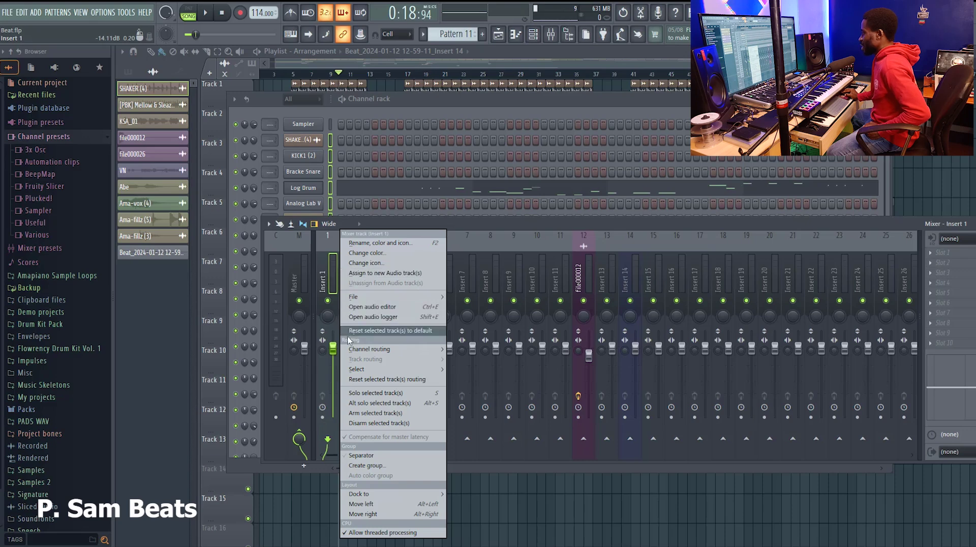
pyautogui.moveTo(351, 349)
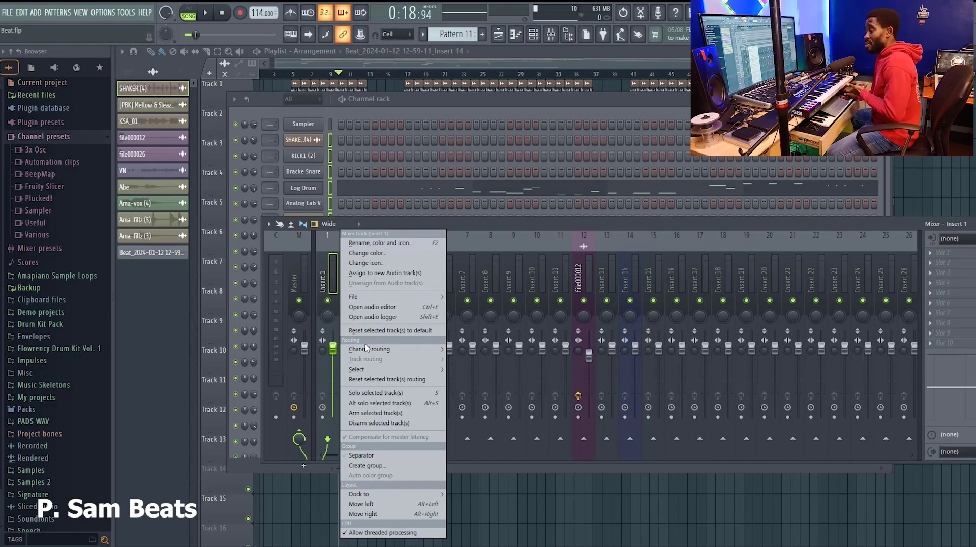
pyautogui.moveTo(381, 353)
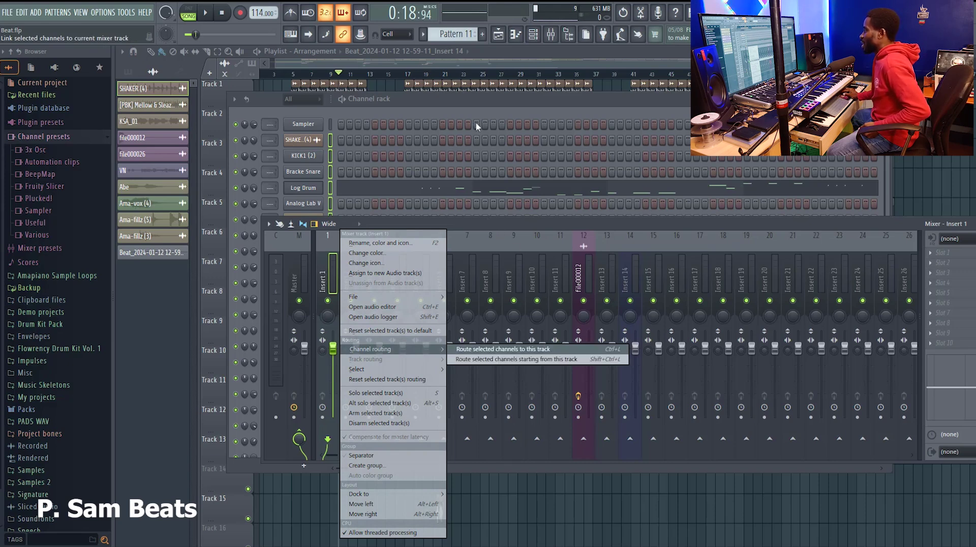
pyautogui.click(469, 102)
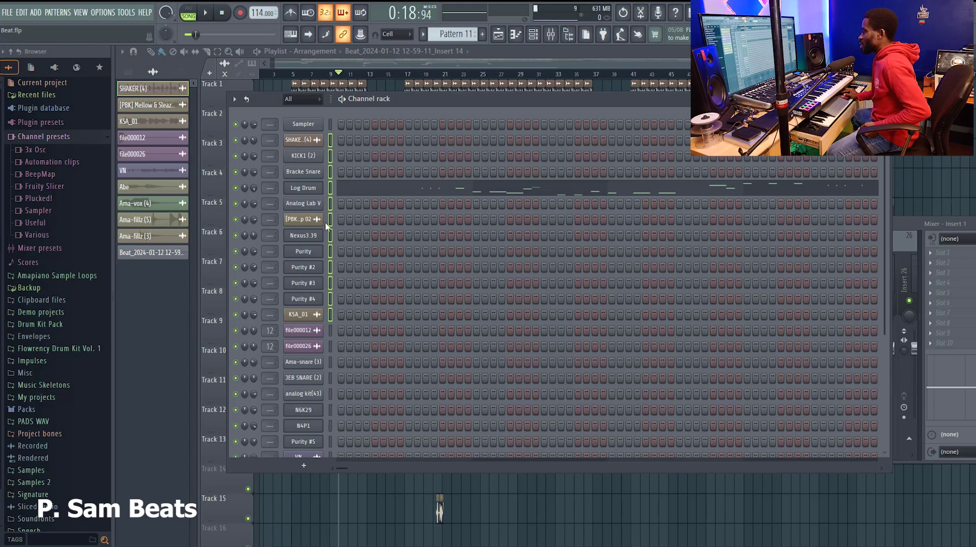
pyautogui.click(550, 34)
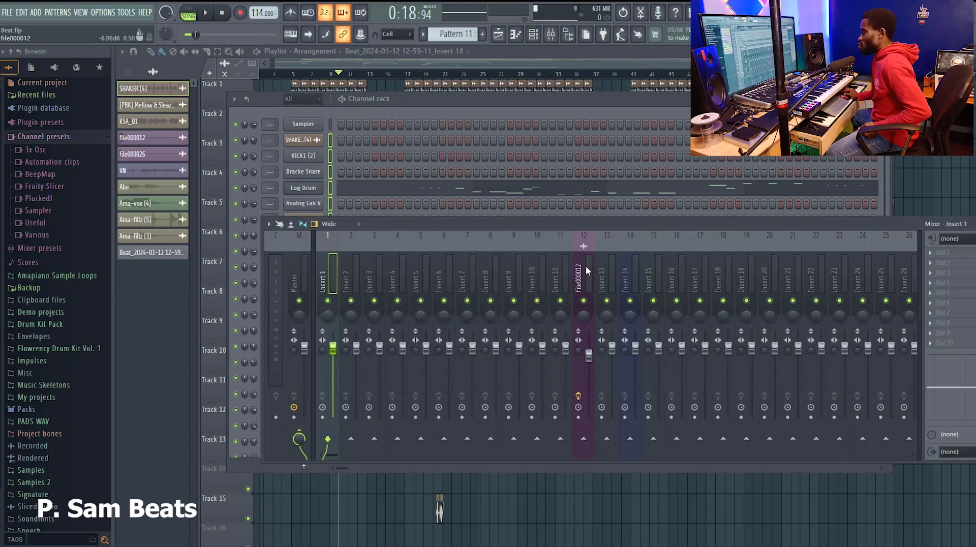
pyautogui.click(465, 99)
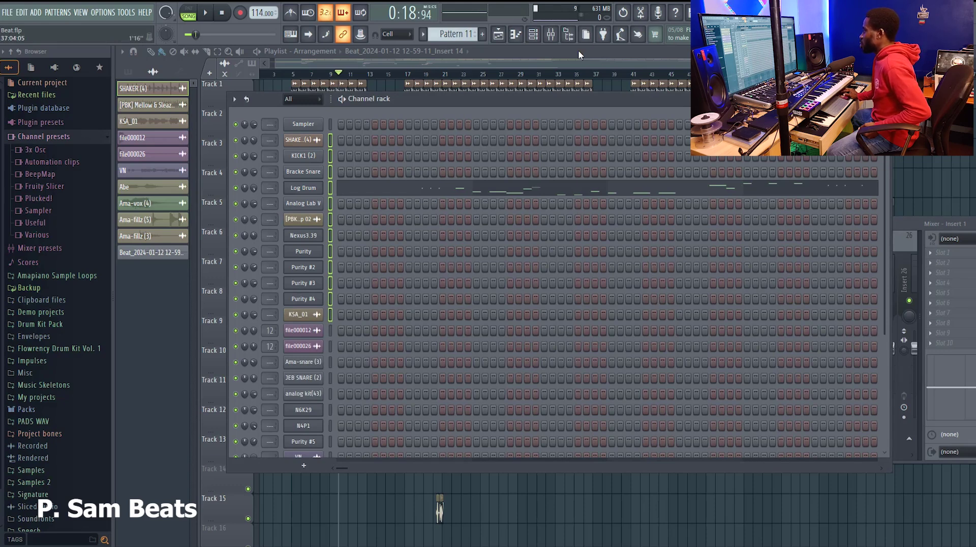
# Apply 'Route selected channels starting from this track' on Insert 1 again, then return to the channel rack
pyautogui.click(556, 42)
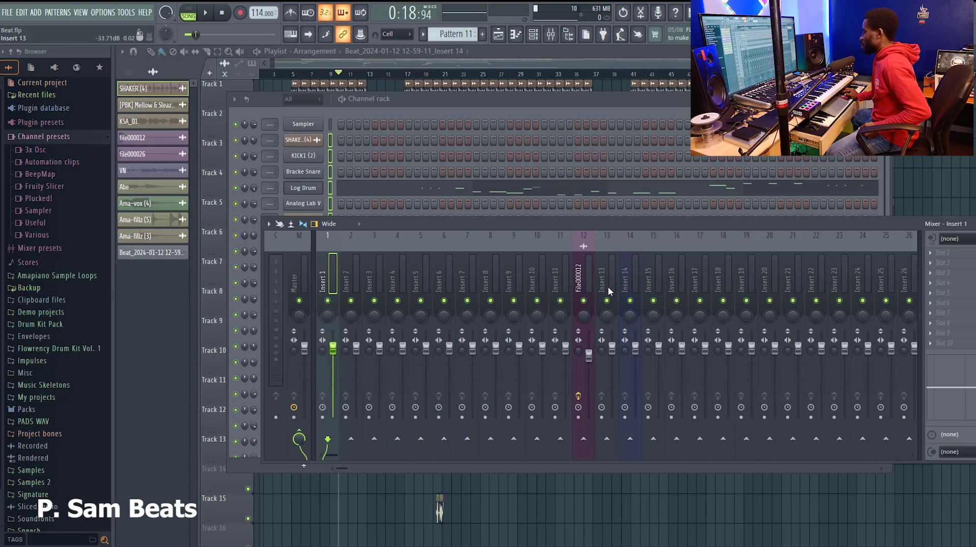
pyautogui.rightClick(332, 280)
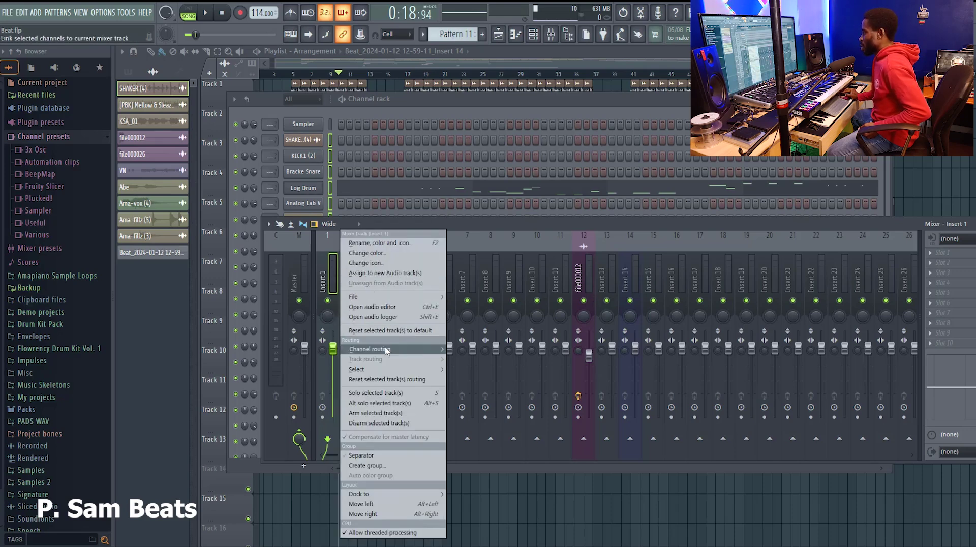
pyautogui.moveTo(434, 351)
pyautogui.click(496, 359)
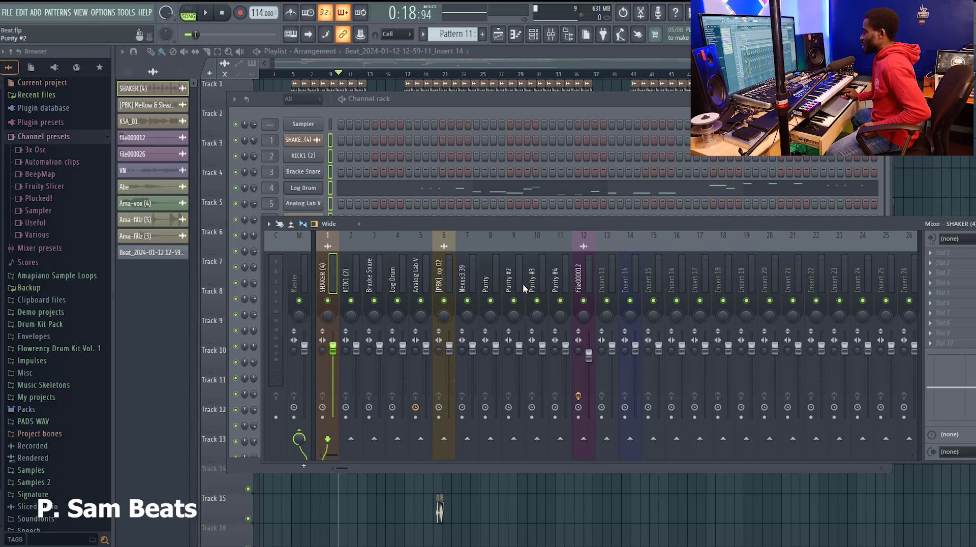
pyautogui.click(466, 103)
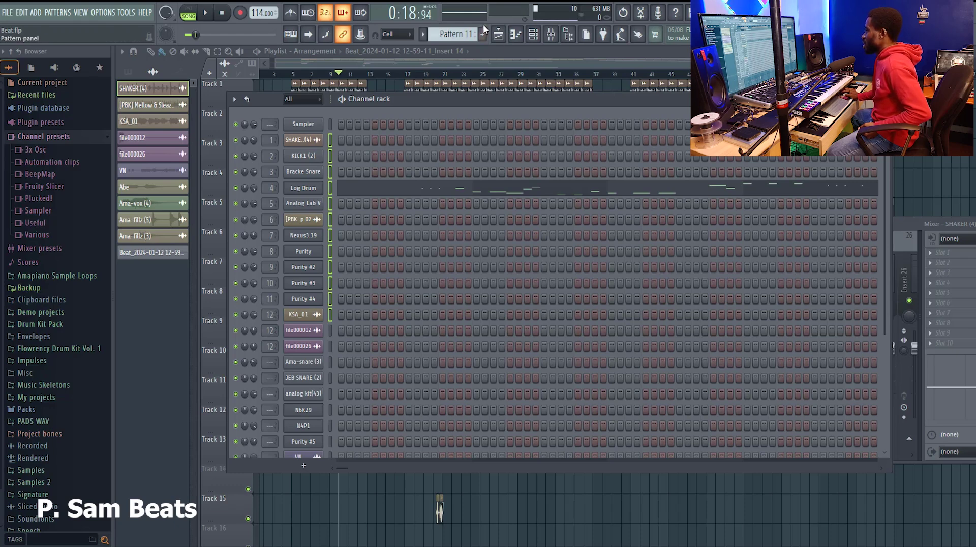
# Show the mixer, play and stop the beat, and arrange it to display inserts 1–12 named after instruments
pyautogui.click(552, 36)
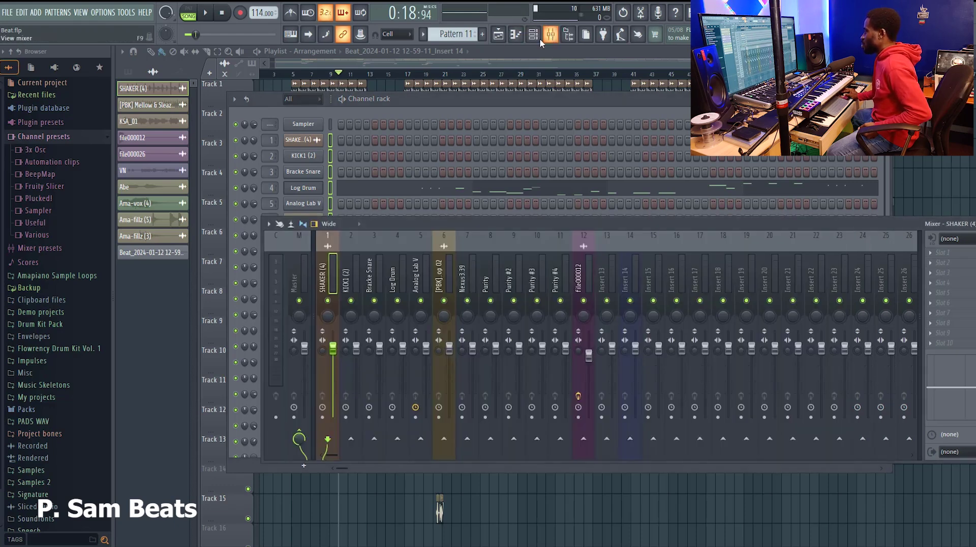
pyautogui.press('space')
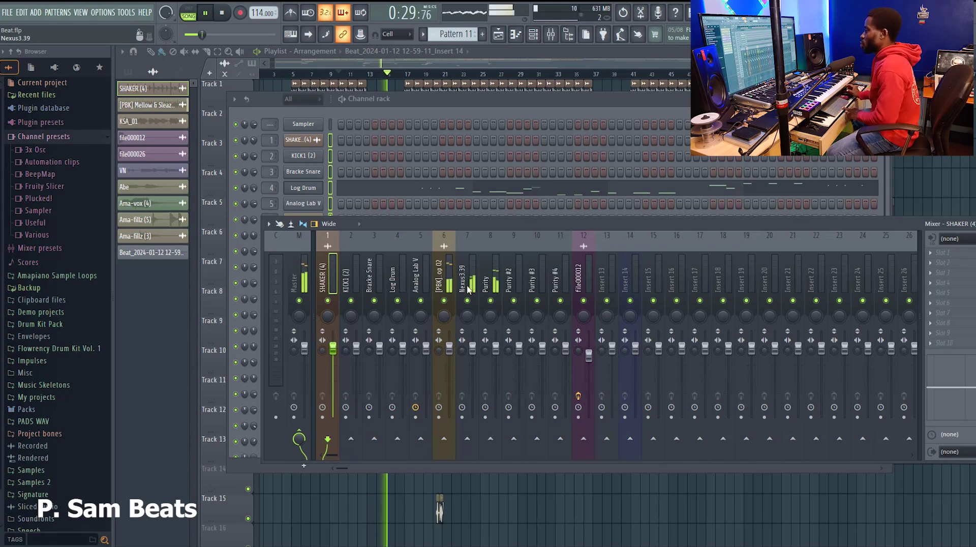
pyautogui.press('space')
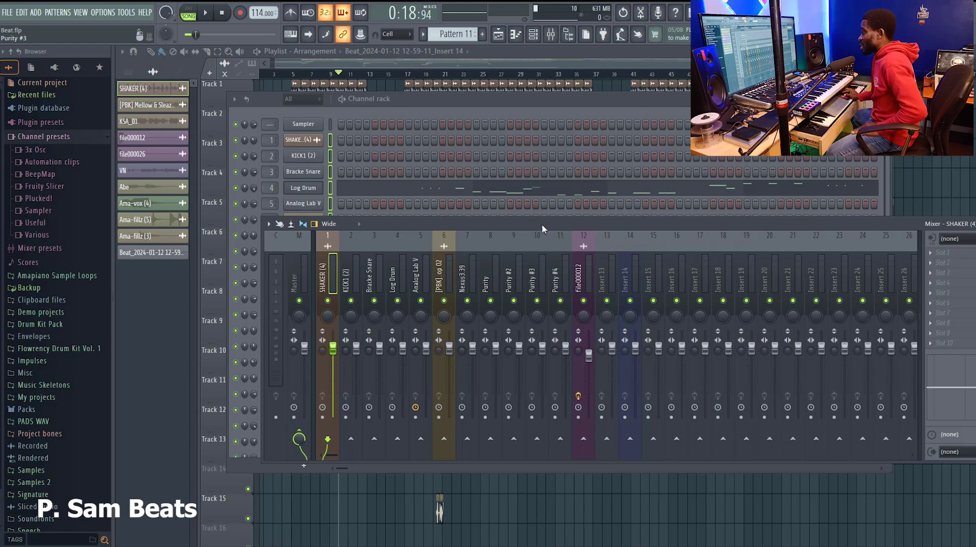
pyautogui.moveTo(543, 228); pyautogui.dragTo(510, 206)
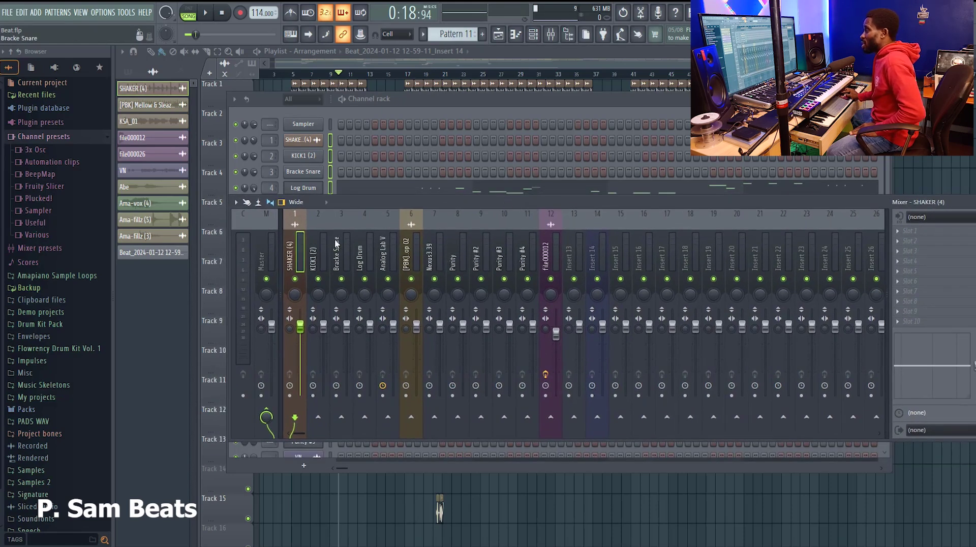
pyautogui.moveTo(371, 203); pyautogui.dragTo(389, 293)
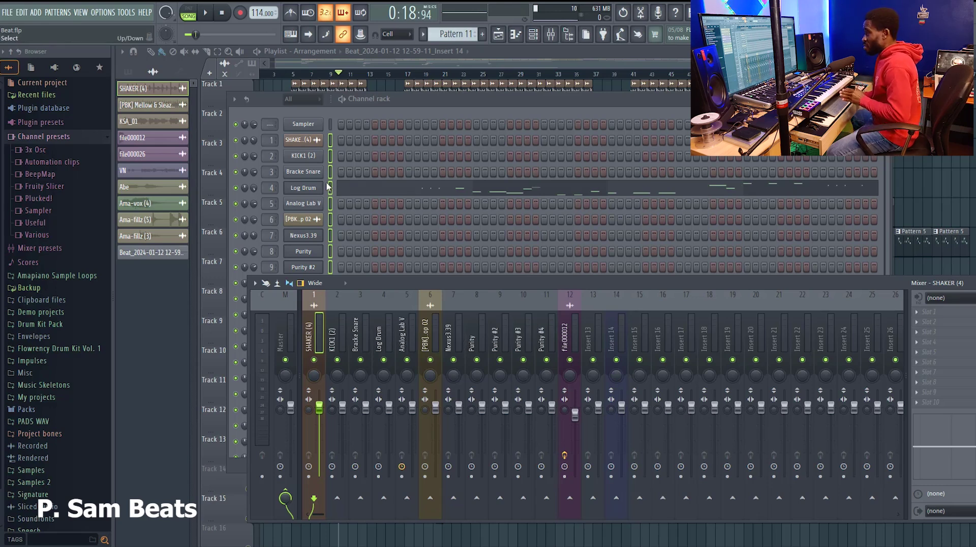
pyautogui.click(402, 109)
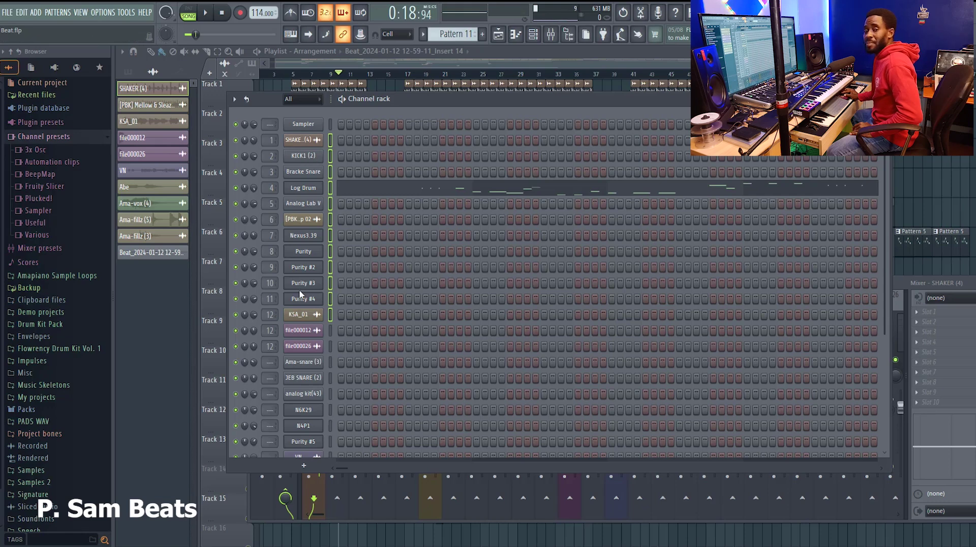
pyautogui.click(902, 281)
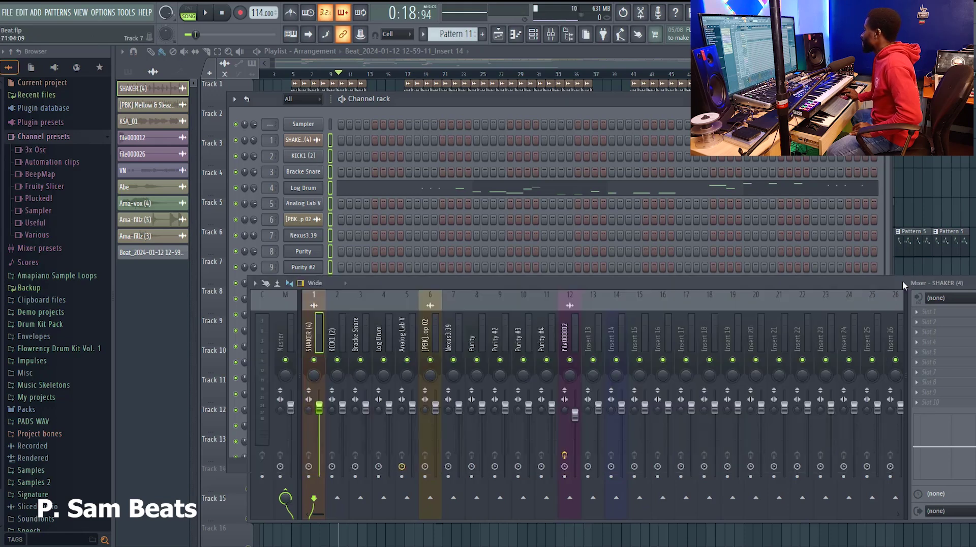
pyautogui.moveTo(597, 280); pyautogui.dragTo(578, 183)
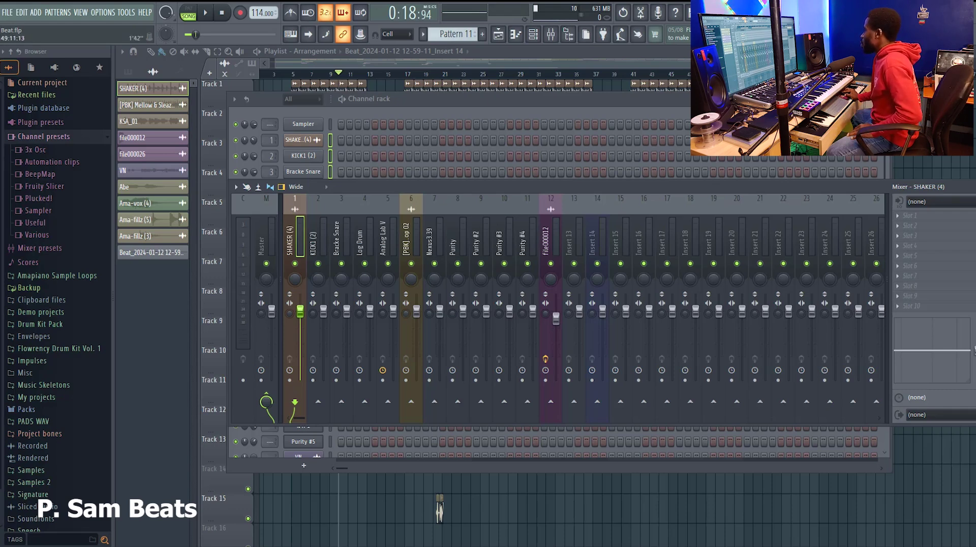
# Close and reopen the mixer, then undo the last mute and knob changes with Ctrl+Z
pyautogui.press('F9')
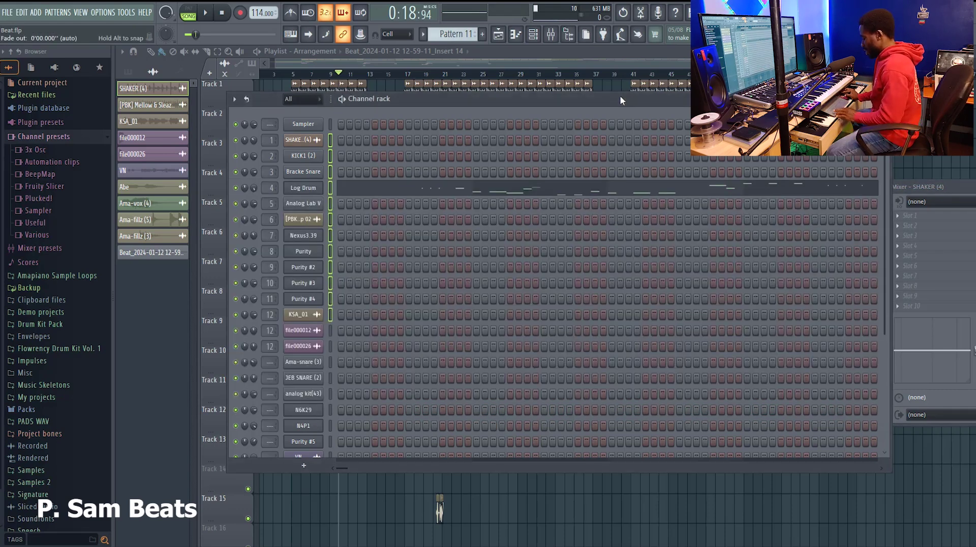
pyautogui.click(960, 189)
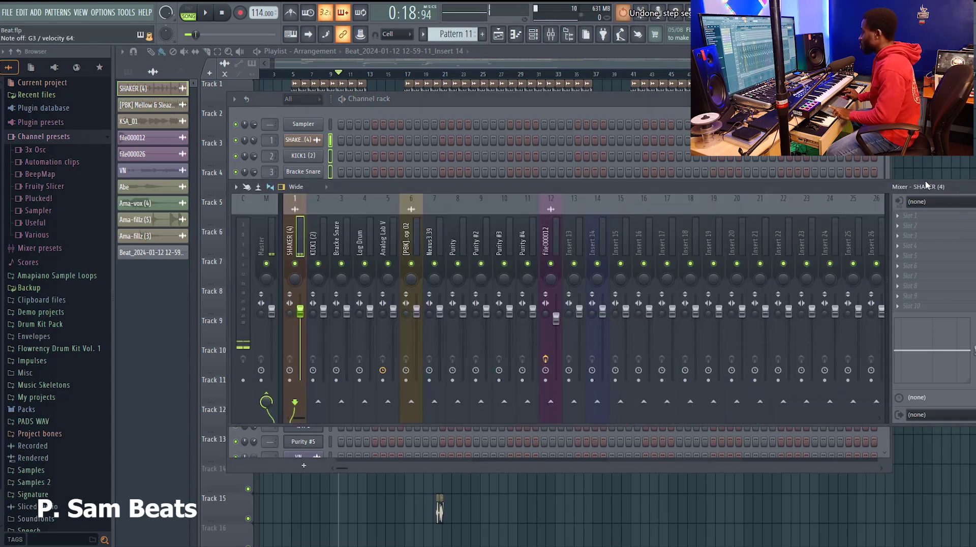
pyautogui.hotkey('ctrl', 'z')
pyautogui.hotkey('ctrl', 'z')
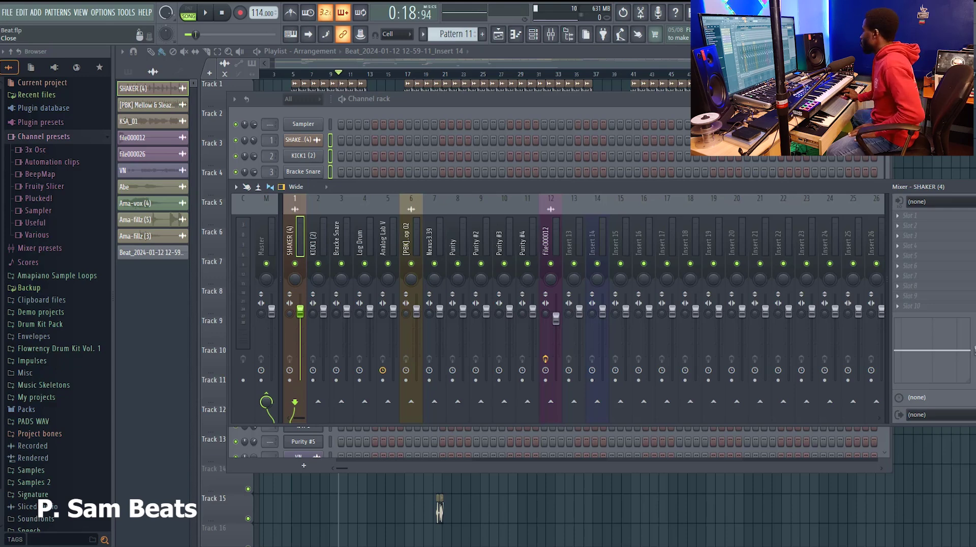
# Close Beat.flp and answer No to discard its unsaved routing changes
pyautogui.click(969, 5)
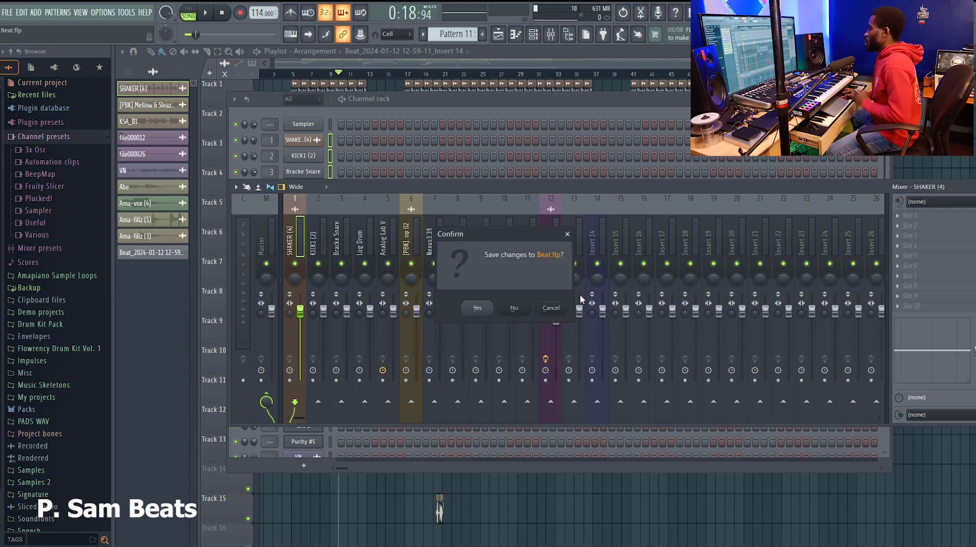
pyautogui.click(515, 308)
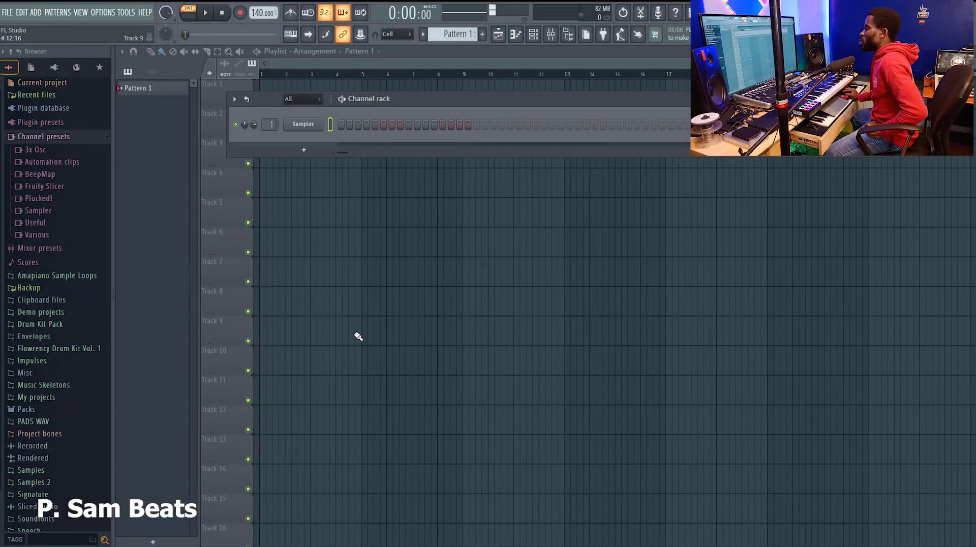
# Reopen Beat.flp from the FILE menu's recent projects list
pyautogui.click(7, 12)
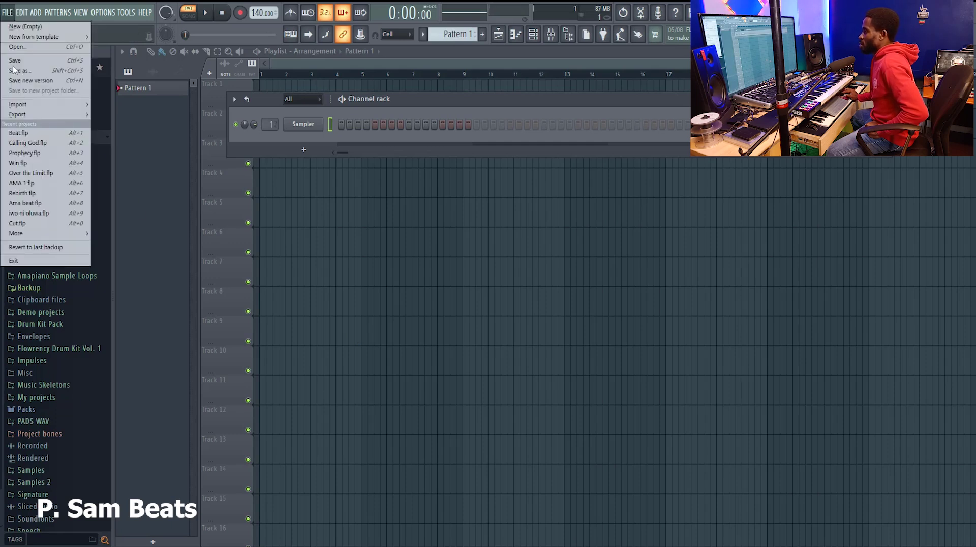
pyautogui.click(20, 133)
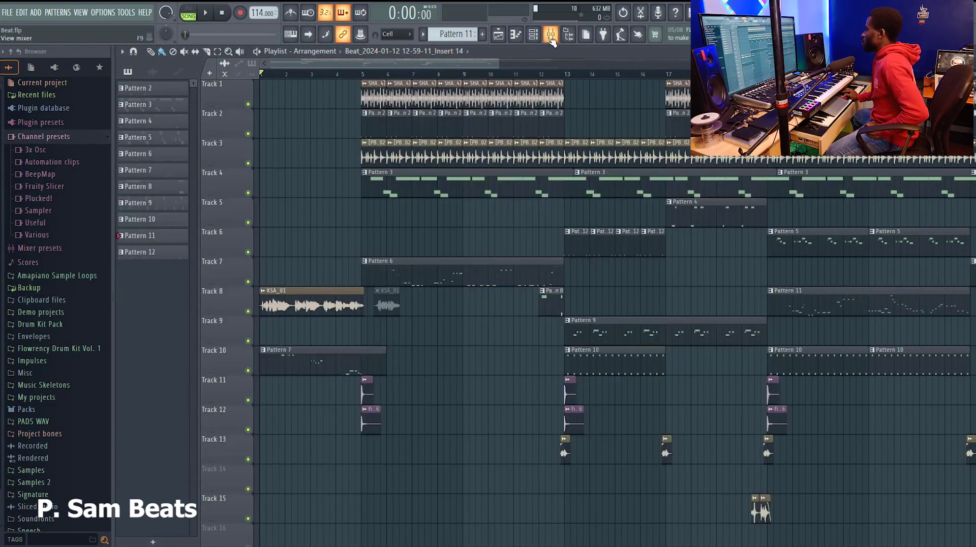
# Toggle the mixer and channel rack over the playlist, ending with the mixer showing default Insert names
pyautogui.click(550, 35)
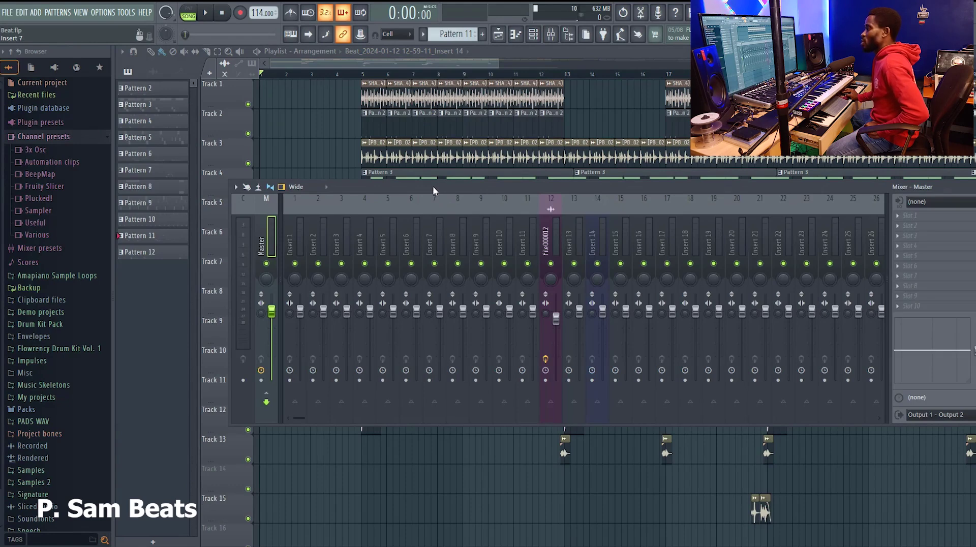
pyautogui.moveTo(433, 185); pyautogui.dragTo(425, 237)
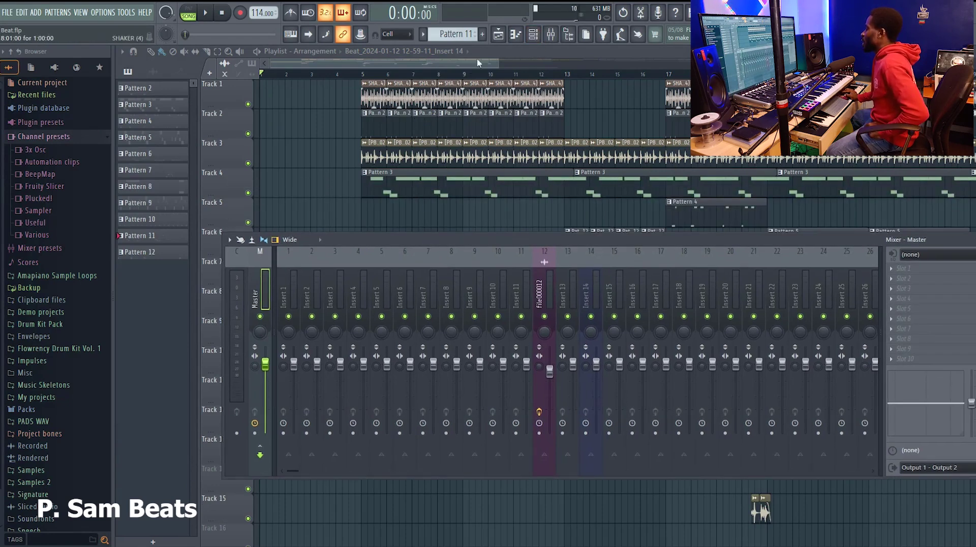
pyautogui.click(533, 34)
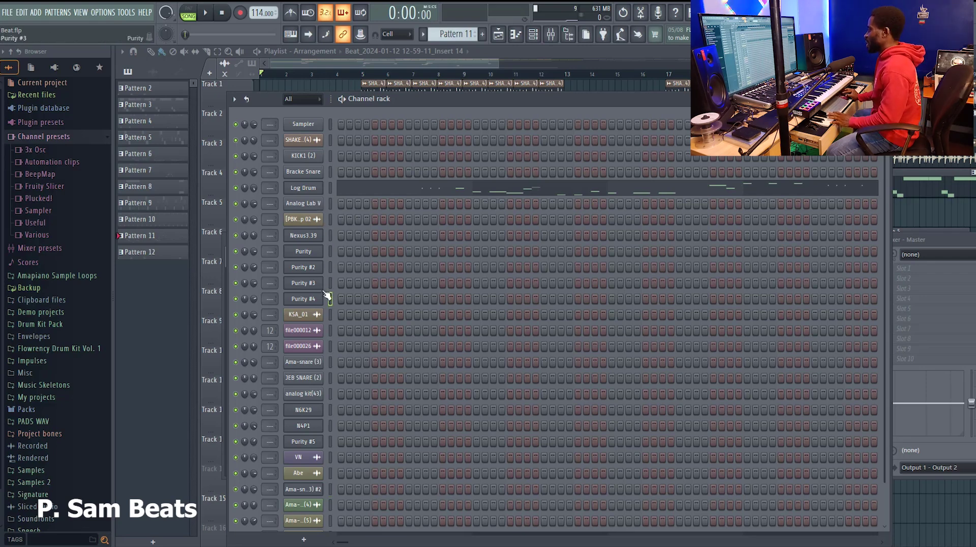
pyautogui.click(513, 62)
pyautogui.moveTo(514, 62); pyautogui.dragTo(550, 62)
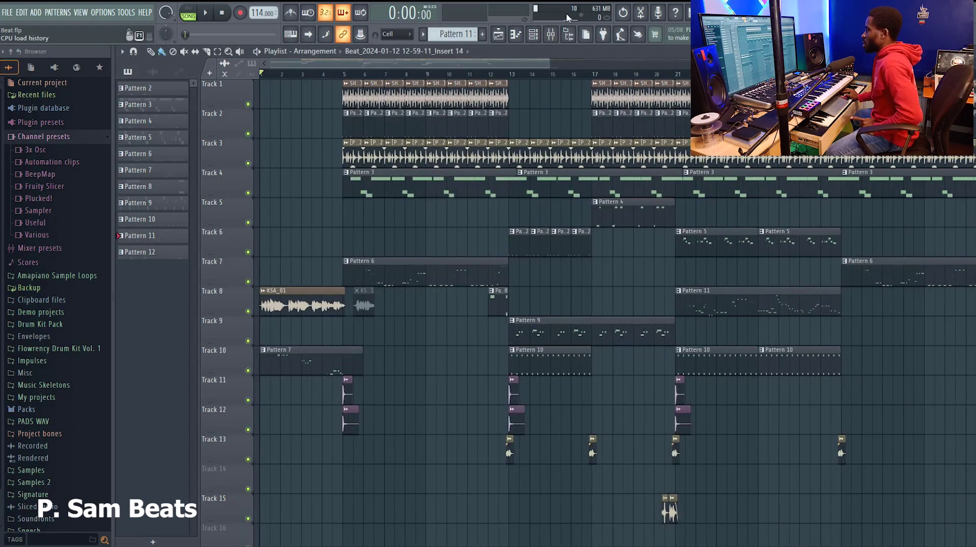
pyautogui.click(552, 36)
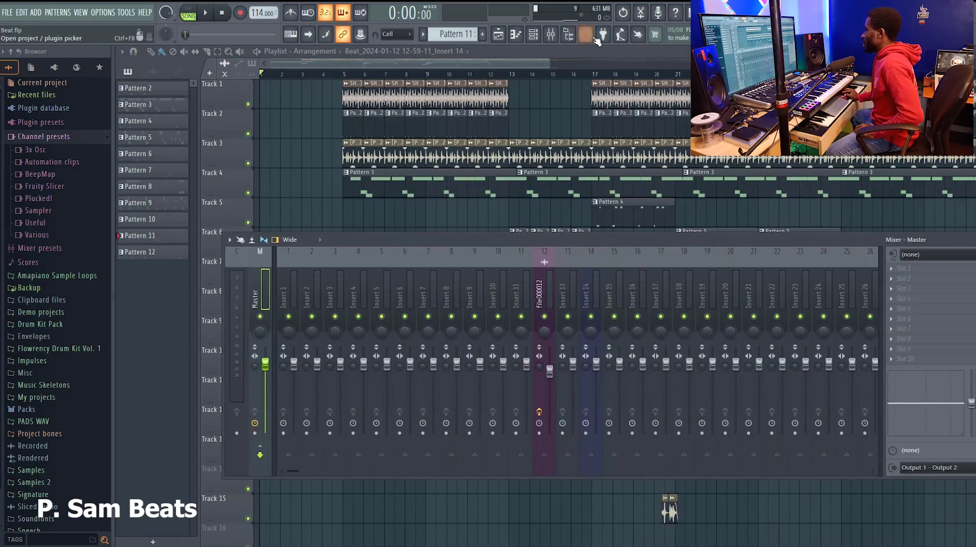
pyautogui.click(540, 38)
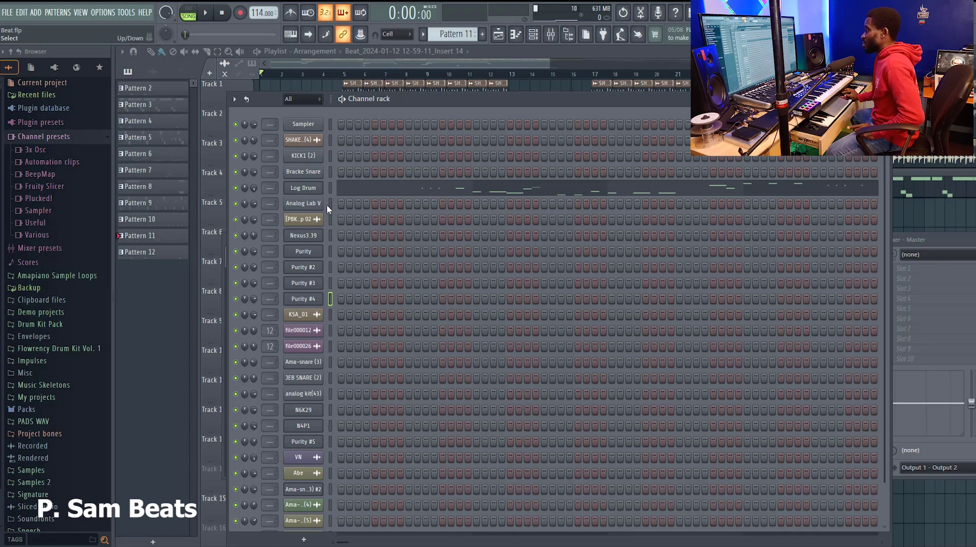
pyautogui.click(554, 40)
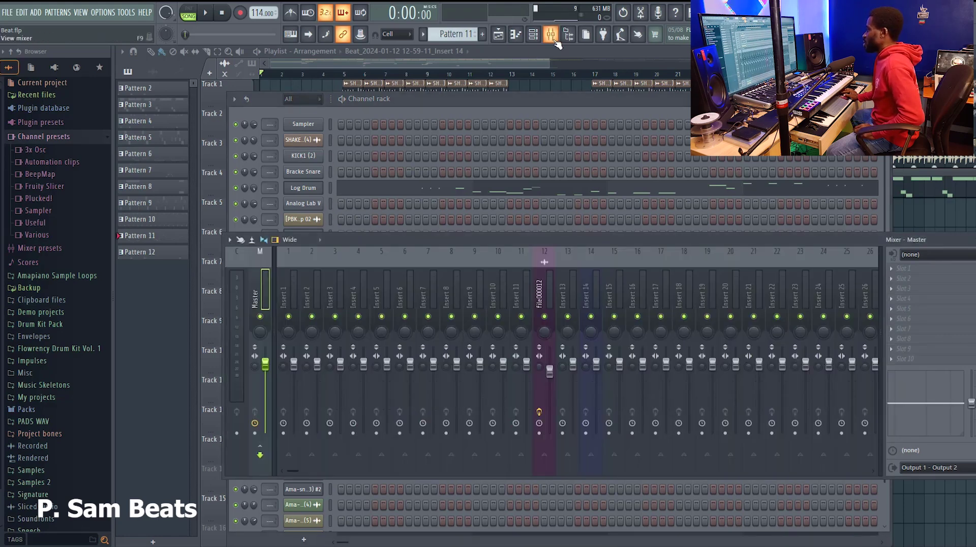